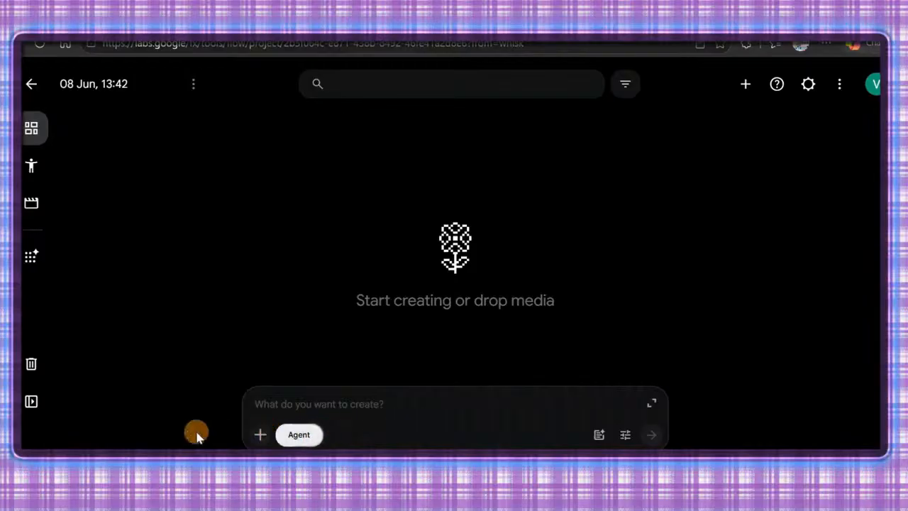
- Turn off Agent mode, view the video generation settings, and open the New character page
left_click(295, 436)
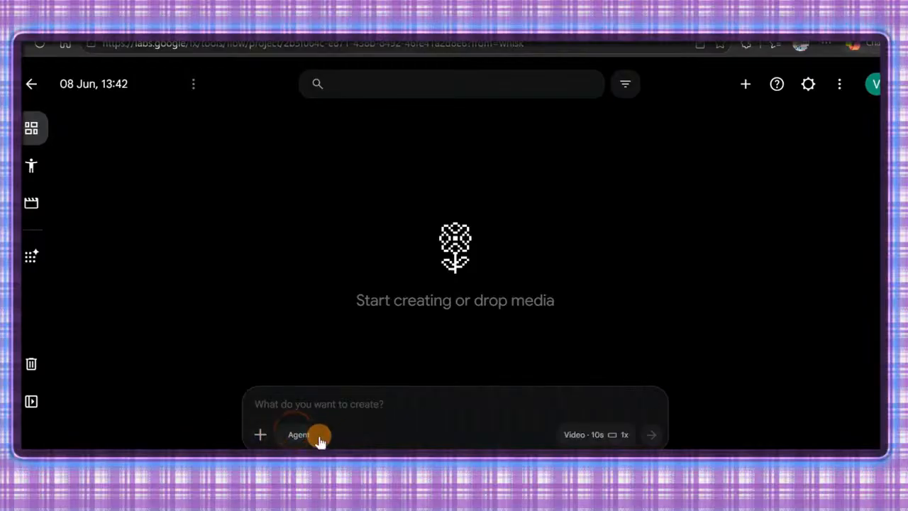
left_click(596, 435)
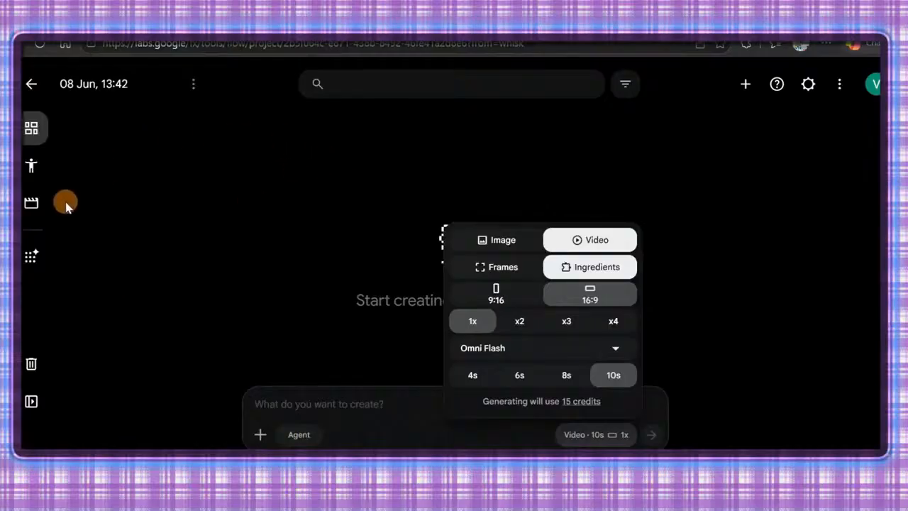
left_click(28, 169)
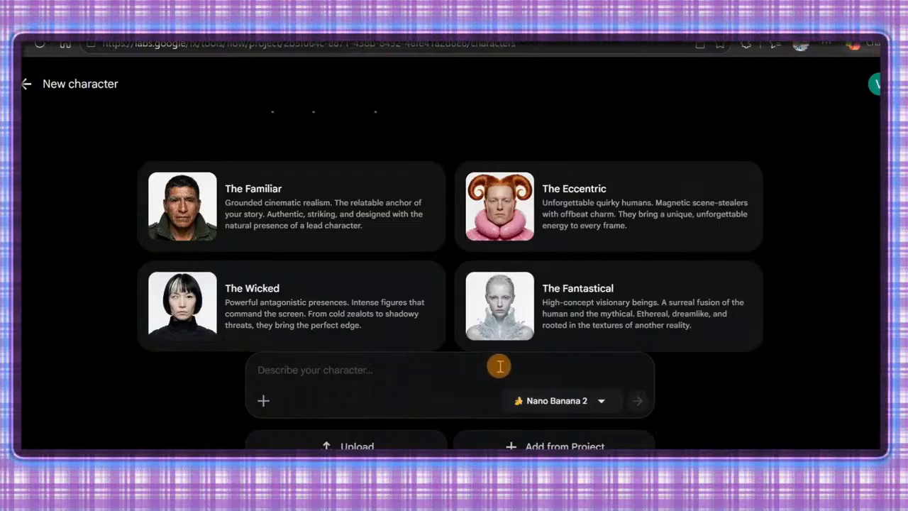
- Switch to ChatGPT and examine the prompts for the three podcast characters and the podcast studio scene
key("ctrl+Tab")
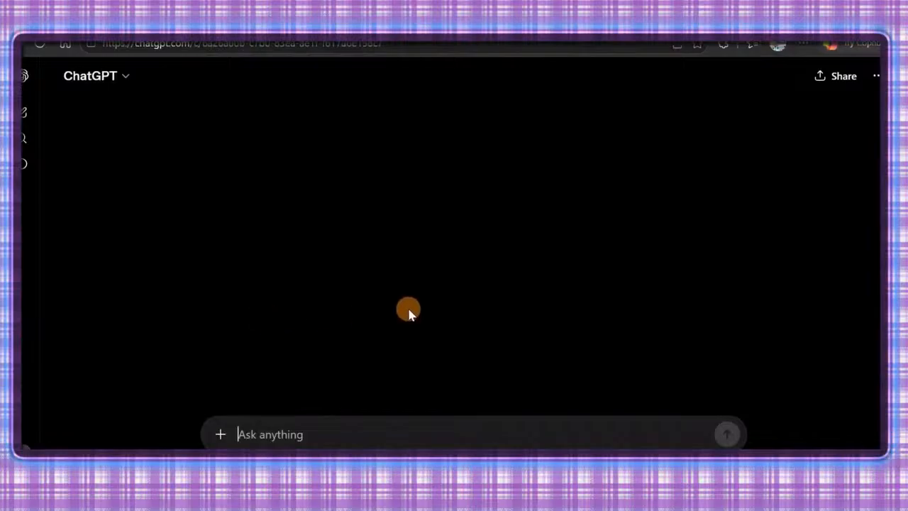
scroll(448, 222, "up", 5)
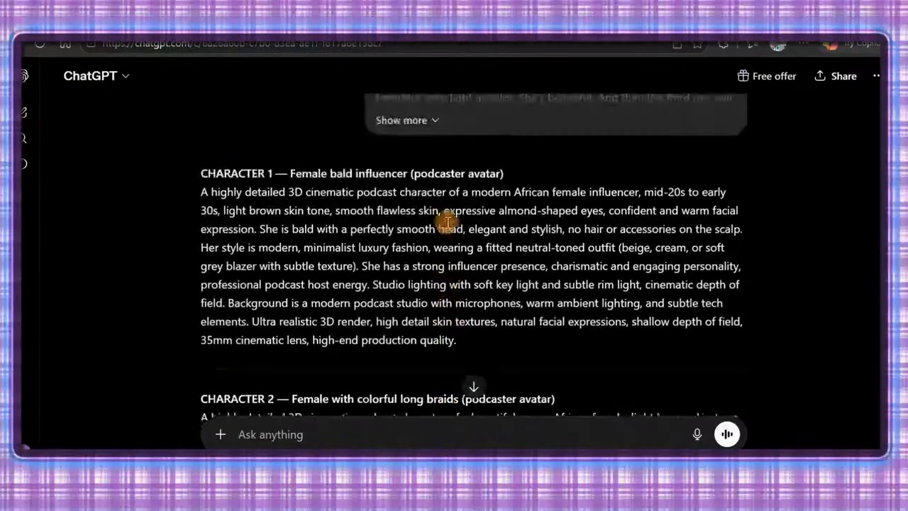
scroll(448, 222, "down", 2)
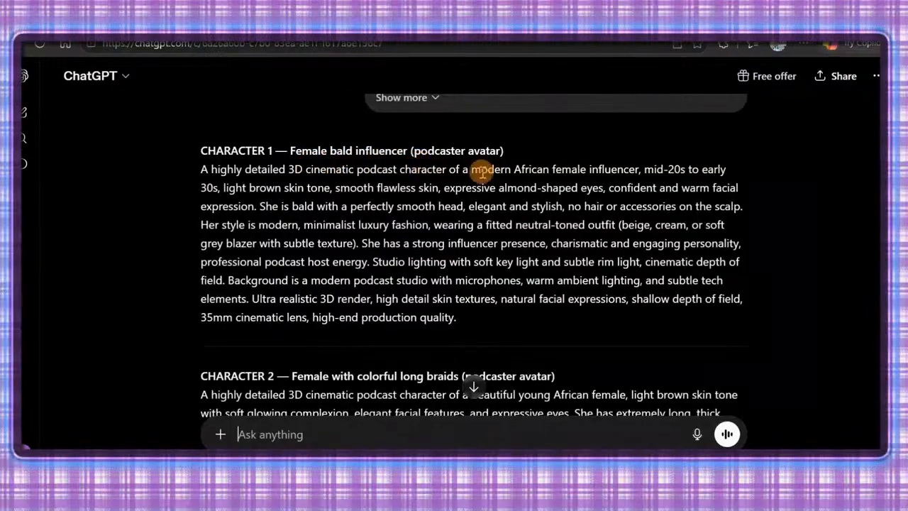
scroll(479, 175, "down", 1)
scroll(479, 175, "down", 1)
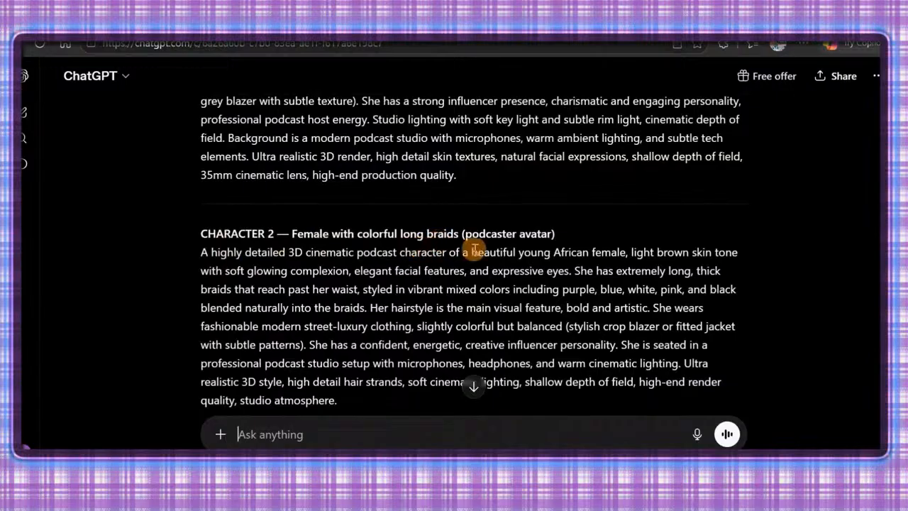
scroll(532, 262, "down", 3)
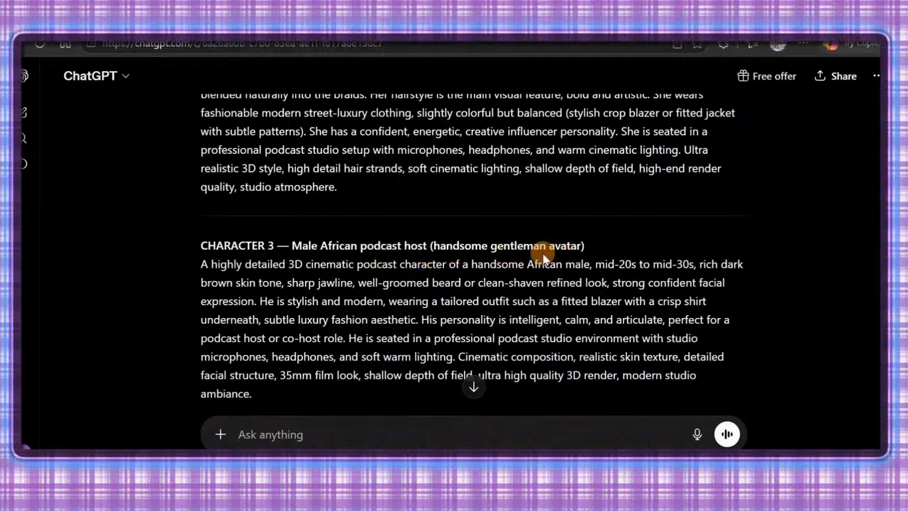
scroll(425, 291, "down", 1)
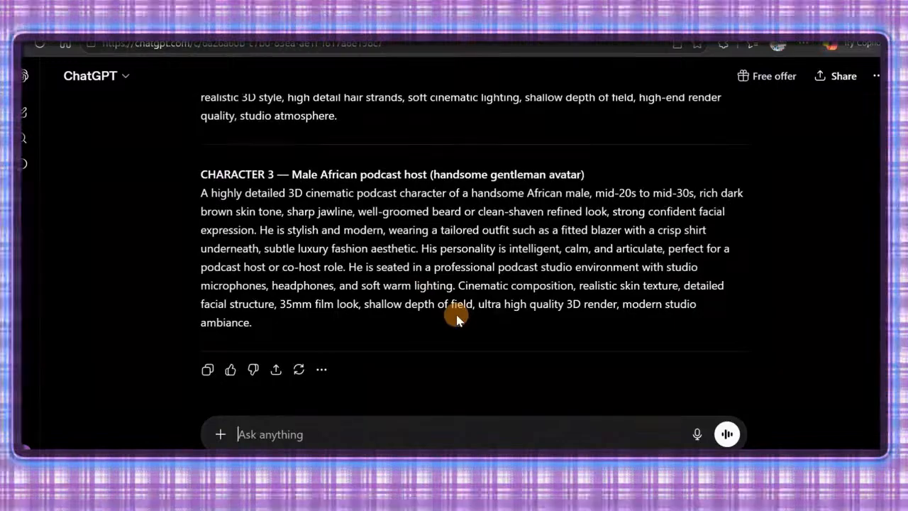
scroll(456, 319, "up", 7)
scroll(456, 312, "up", 5)
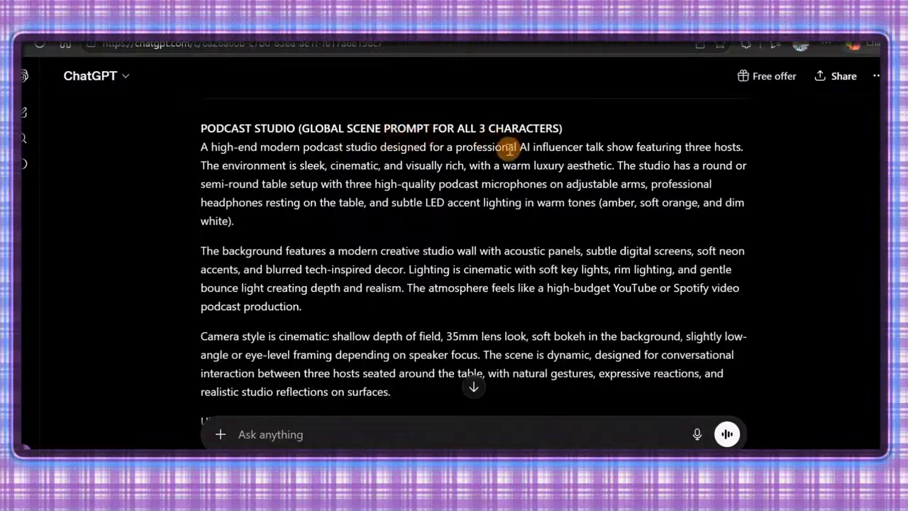
scroll(425, 163, "down", 7)
scroll(406, 146, "up", 2)
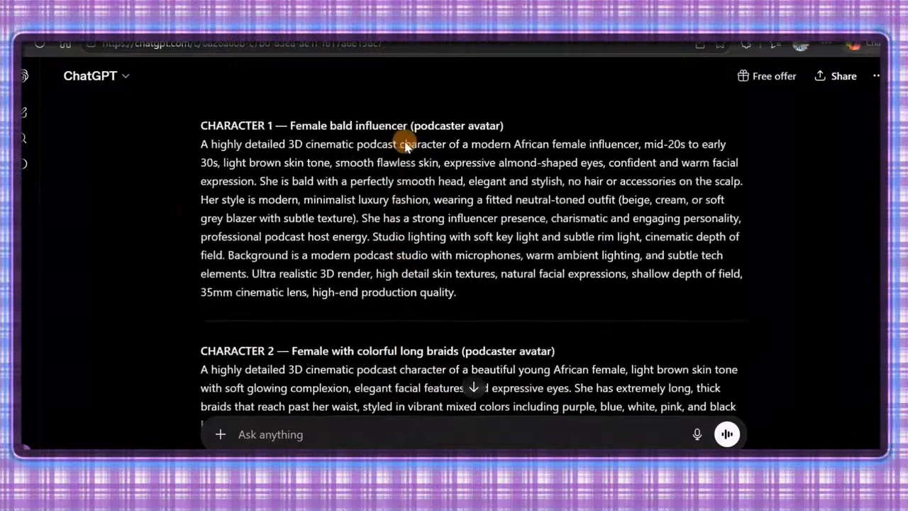
- Copy the Character 1 bald female influencer prompt from ChatGPT into the new character description in Google Flow
left_click_drag(458, 308, 182, 166)
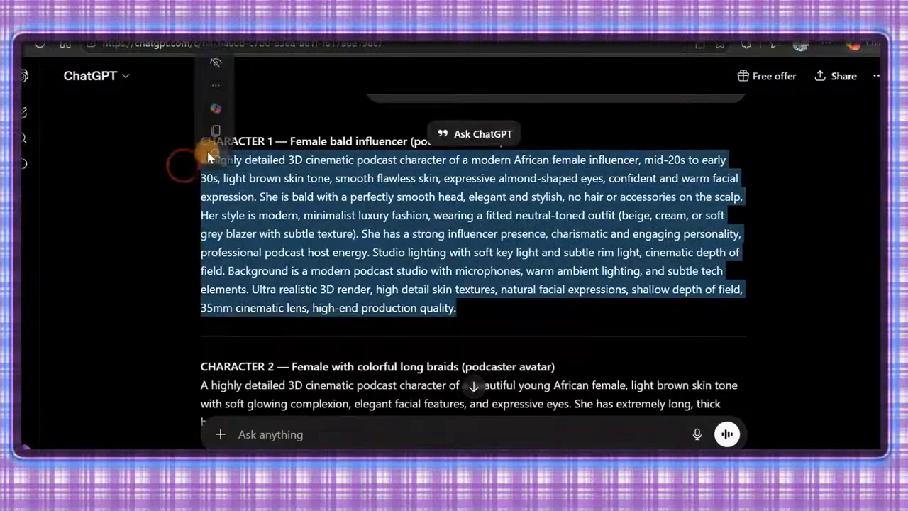
left_click(240, 132)
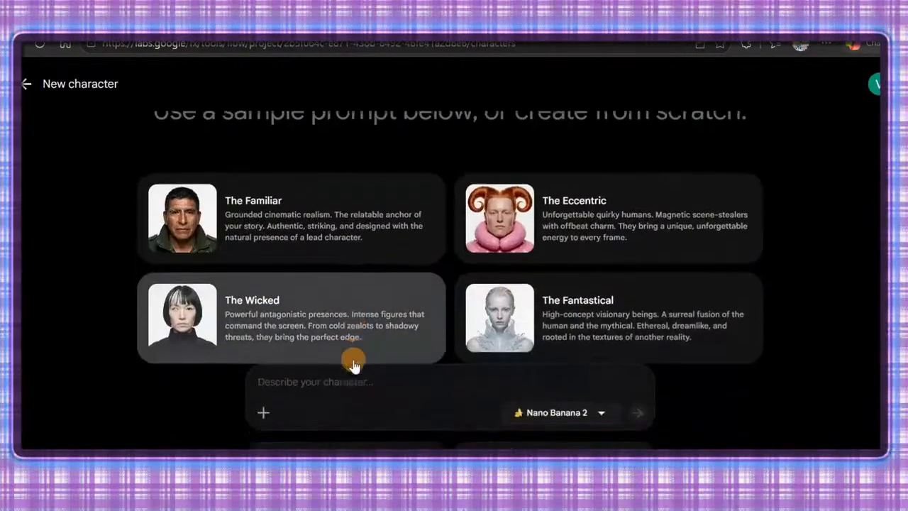
right_click(270, 370)
left_click(324, 178)
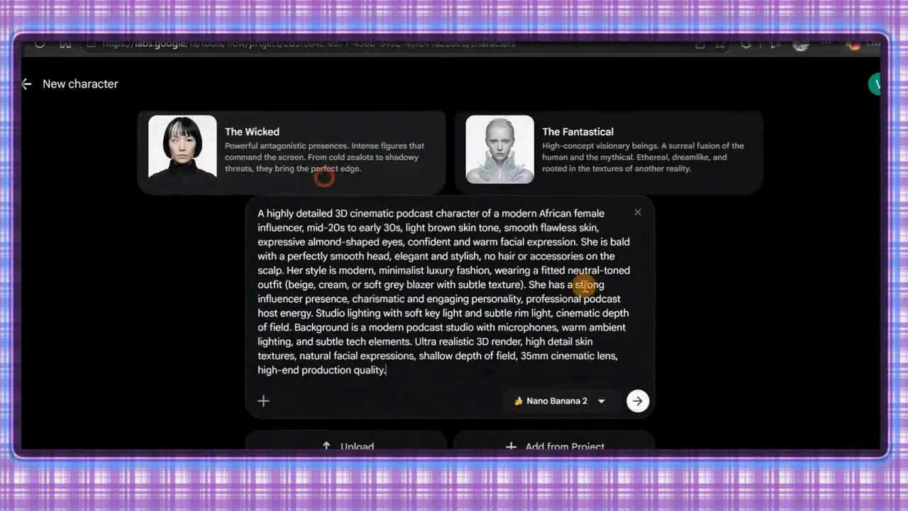
- Generate the character from the description with the Nano Banana Pro model
left_click(601, 400)
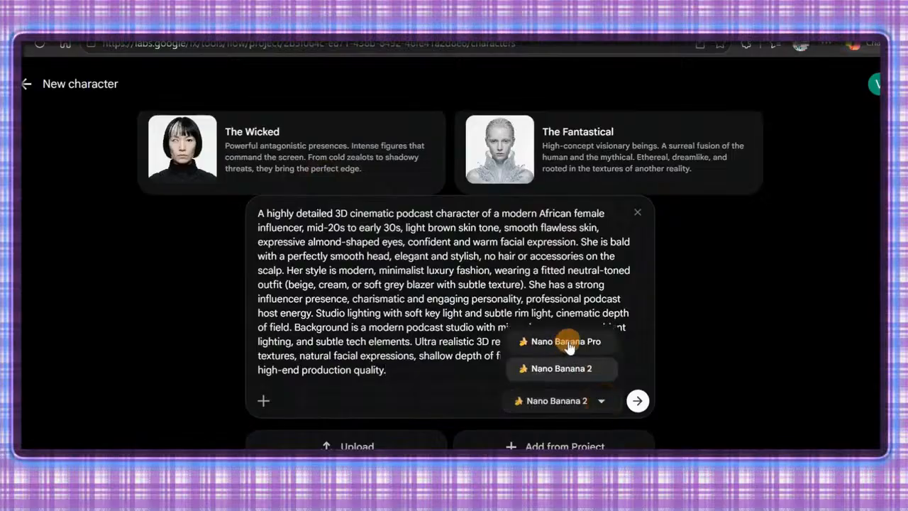
left_click(569, 341)
left_click(637, 410)
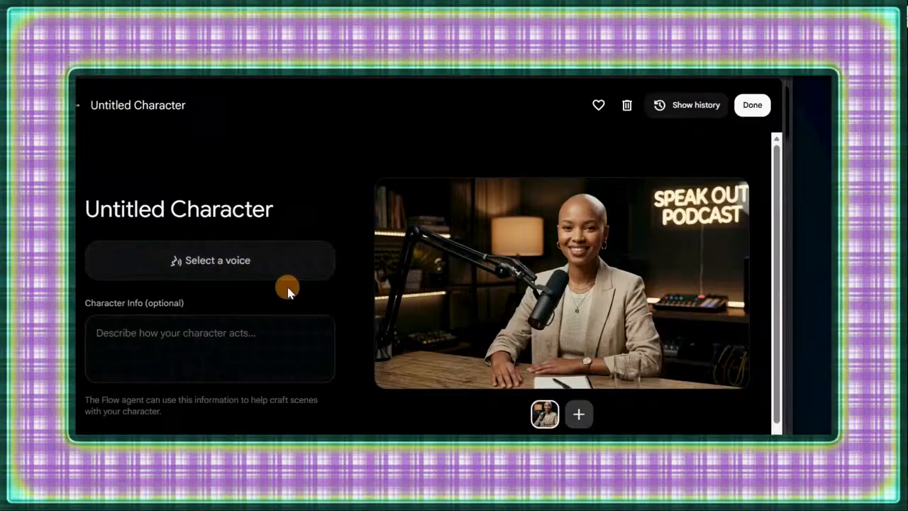
- Start creating a new voice for the untitled character and name it RIRI
left_click(220, 264)
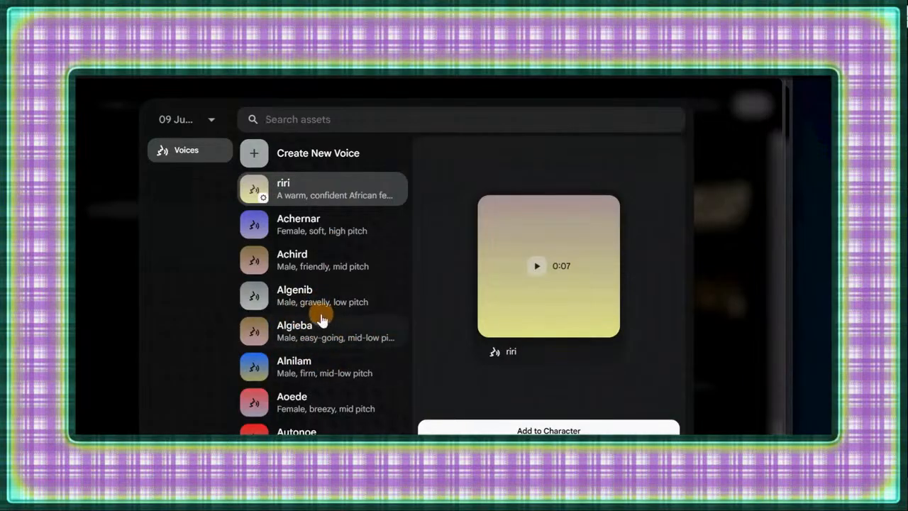
scroll(333, 320, "down", 2)
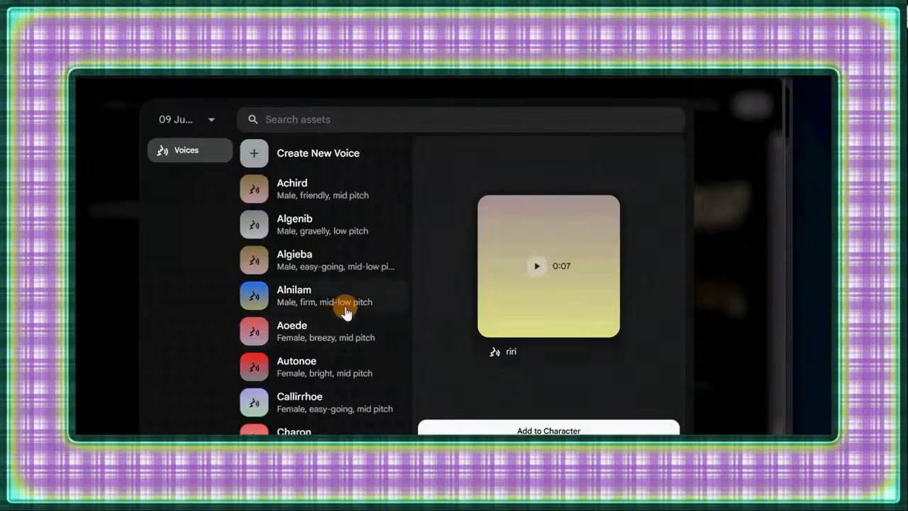
left_click(291, 156)
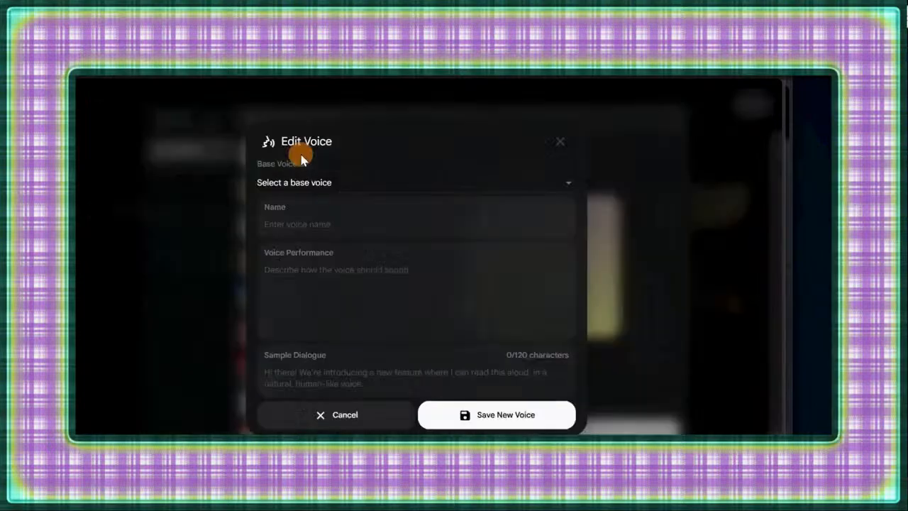
left_click(281, 219)
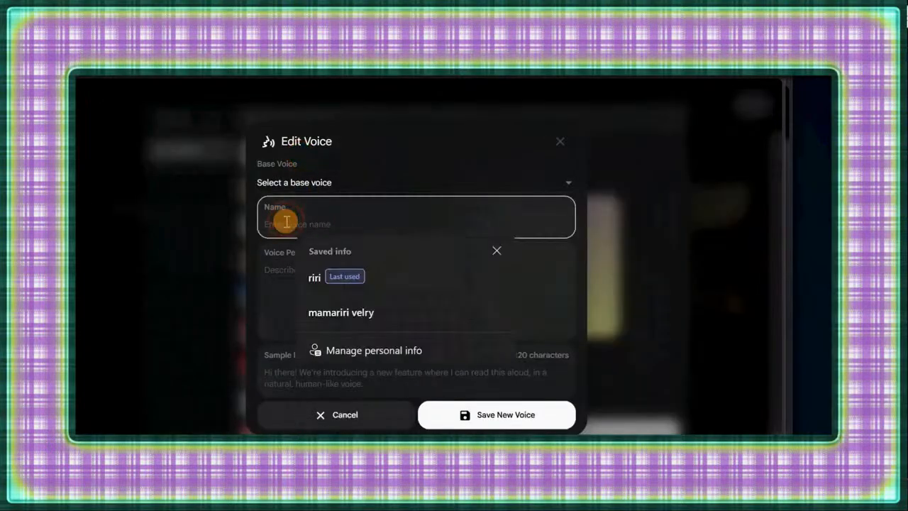
type("Ri")
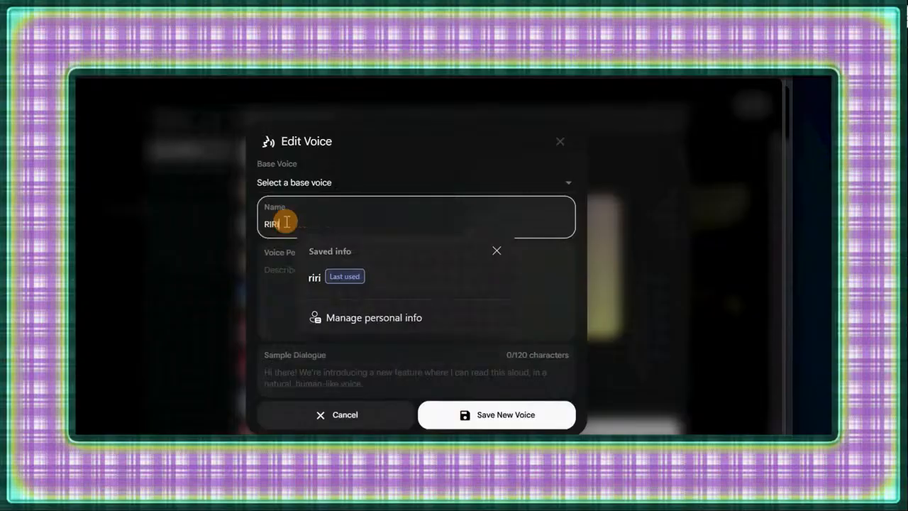
left_click(496, 248)
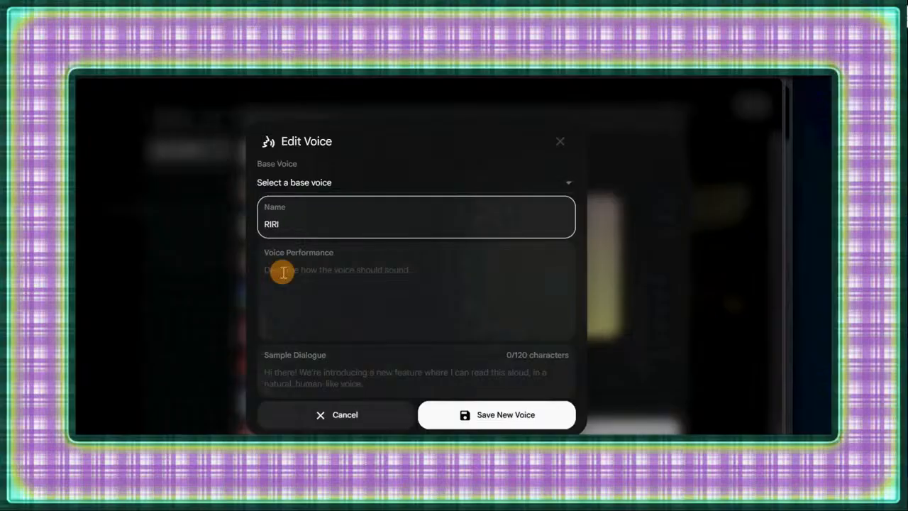
- Choose Erinome, the clear mid-pitch female voice, as the base voice for RIRI
left_click(567, 183)
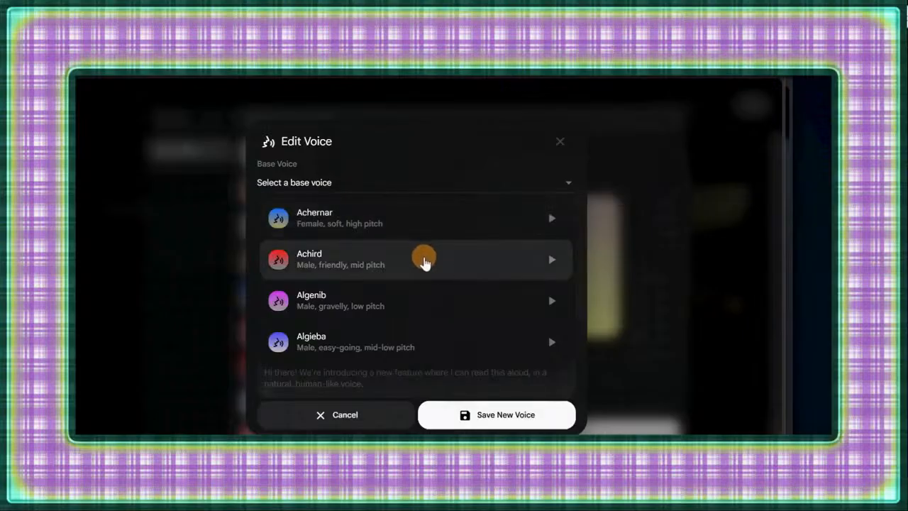
scroll(413, 273, "down", 2)
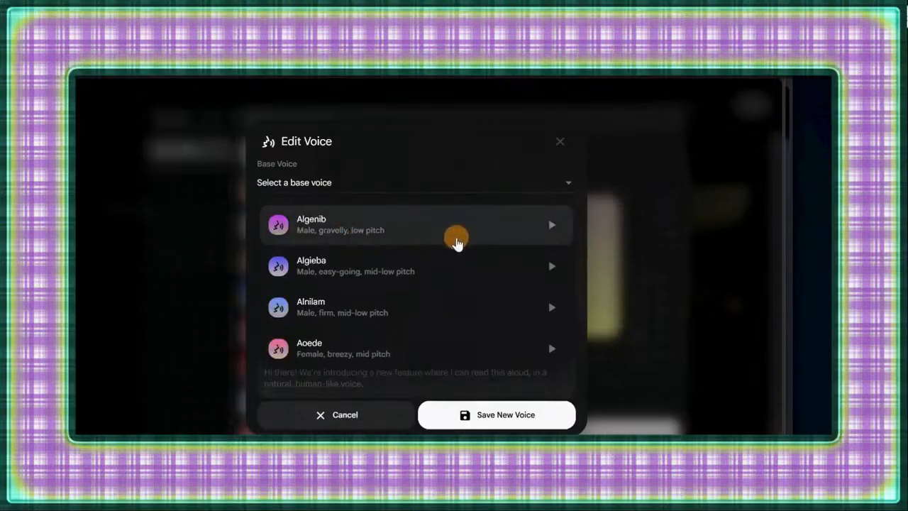
scroll(456, 243, "down", 5)
scroll(426, 290, "down", 3)
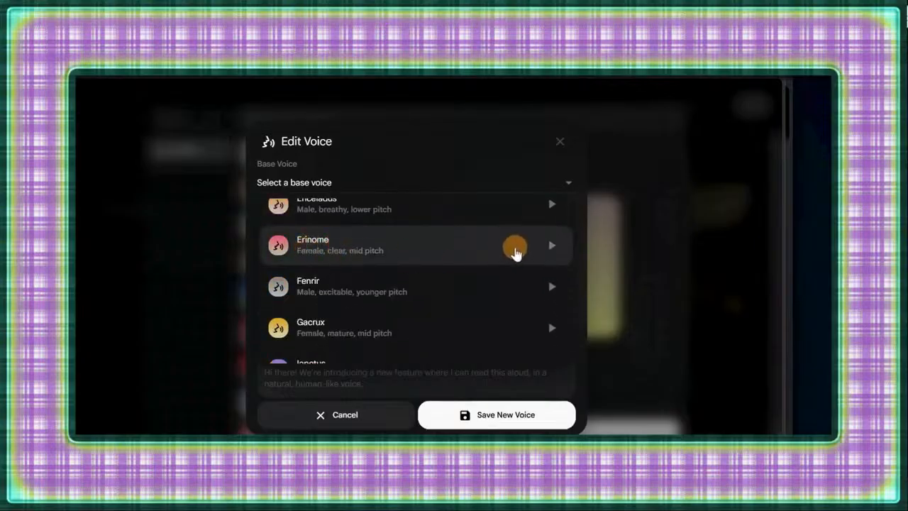
left_click(514, 248)
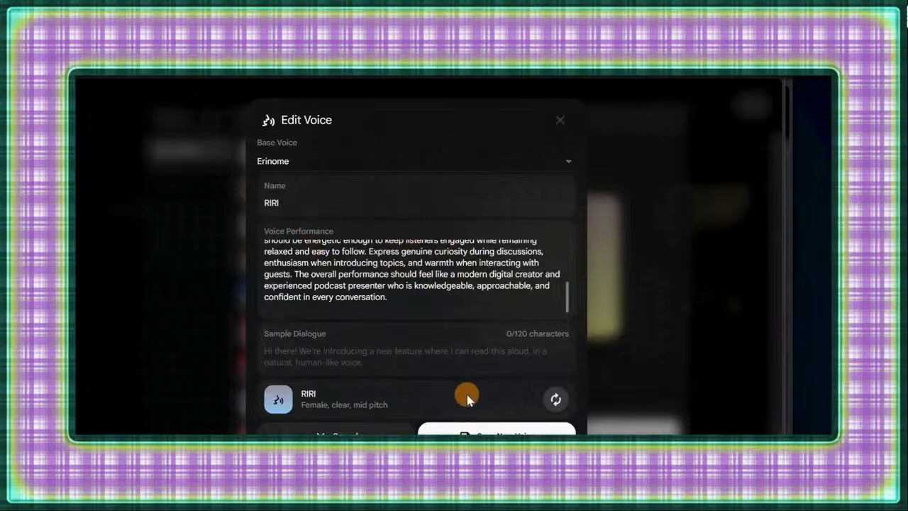
- Save the RIRI voice, add it to the character, and finish editing the character
left_click(476, 431)
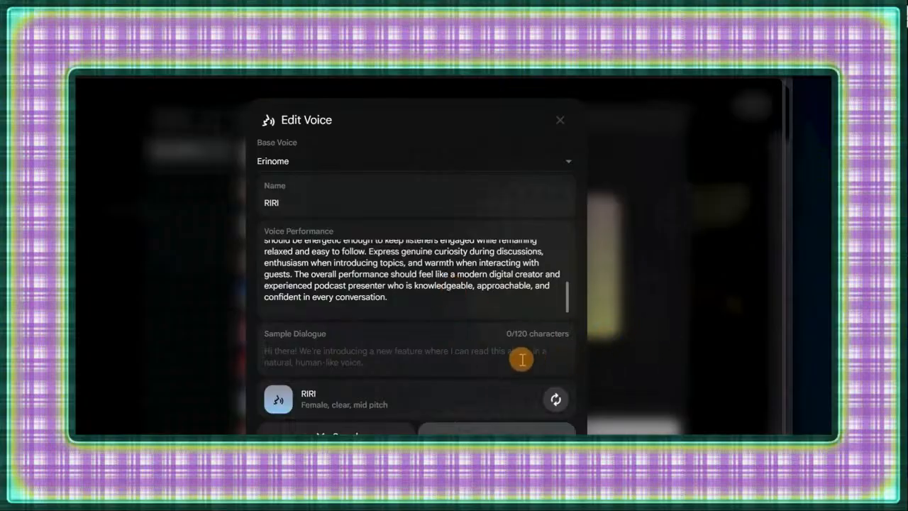
left_click(528, 429)
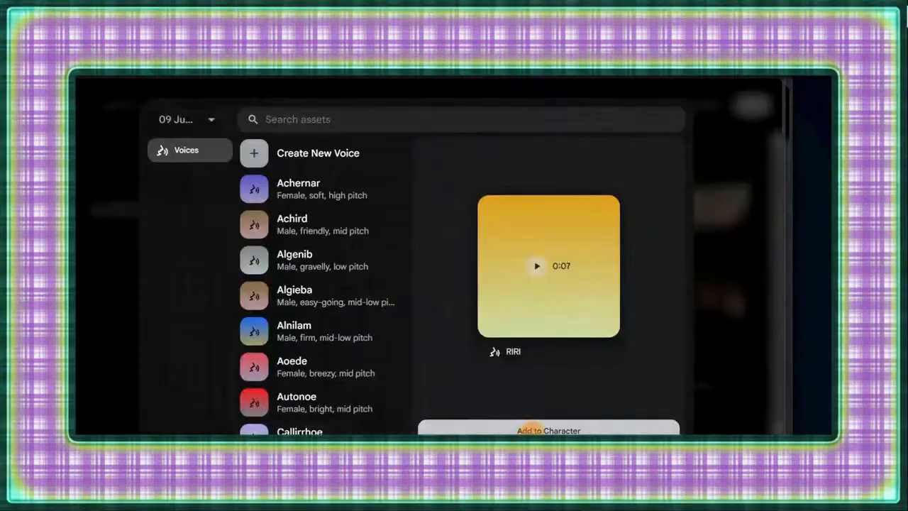
left_click(528, 428)
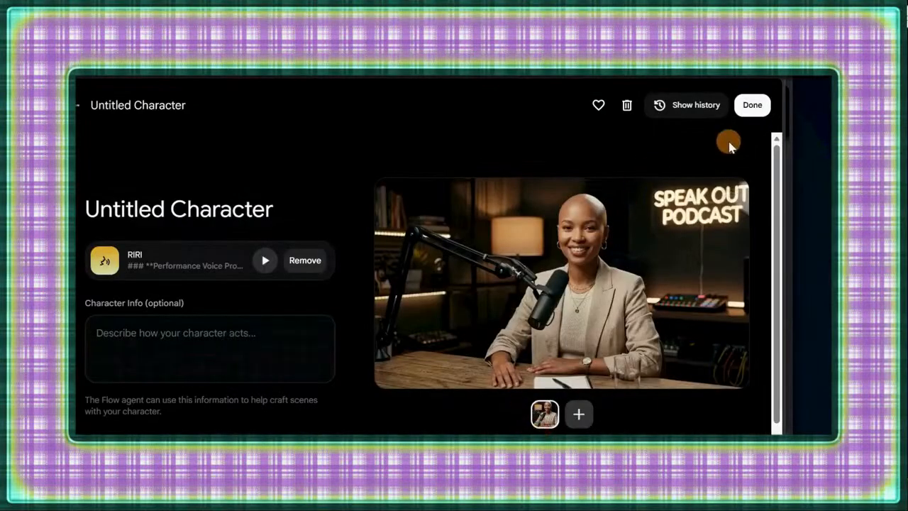
left_click(750, 105)
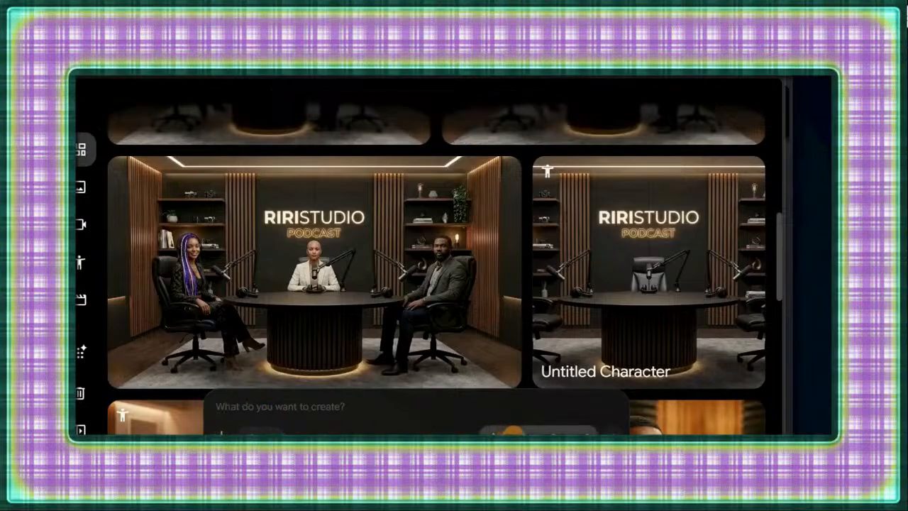
- Set the generation settings to Video with Ingredients and a 1x output count
left_click(512, 430)
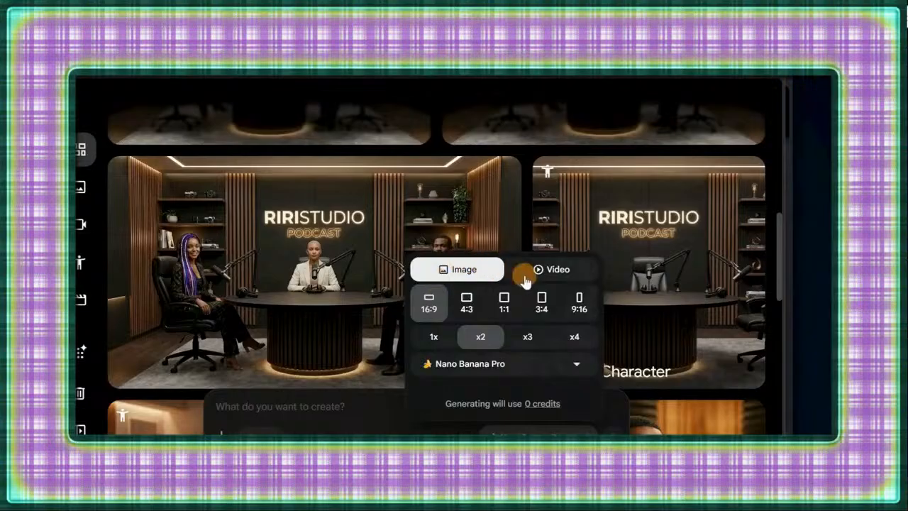
left_click(556, 275)
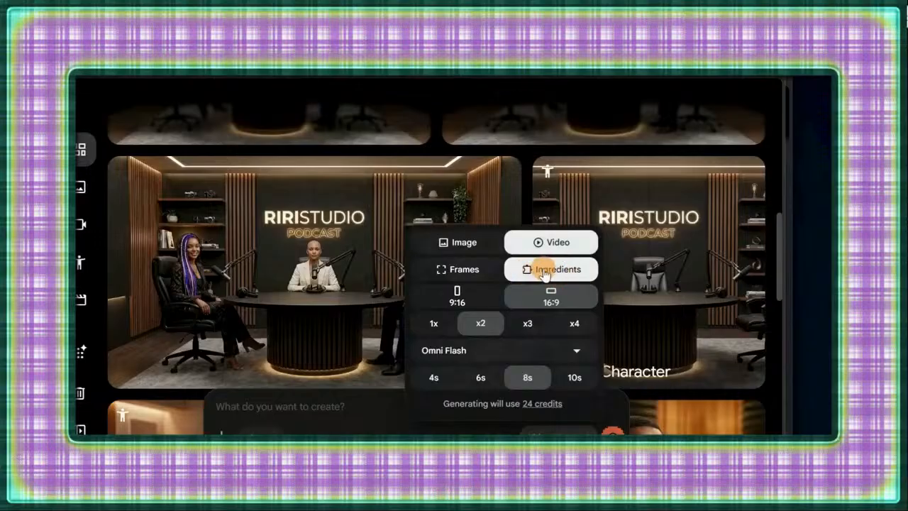
left_click(457, 277)
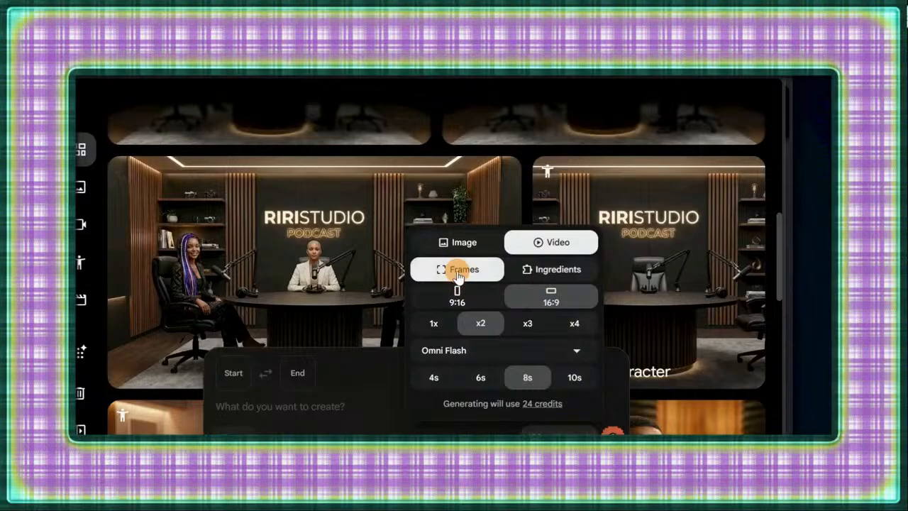
left_click(571, 269)
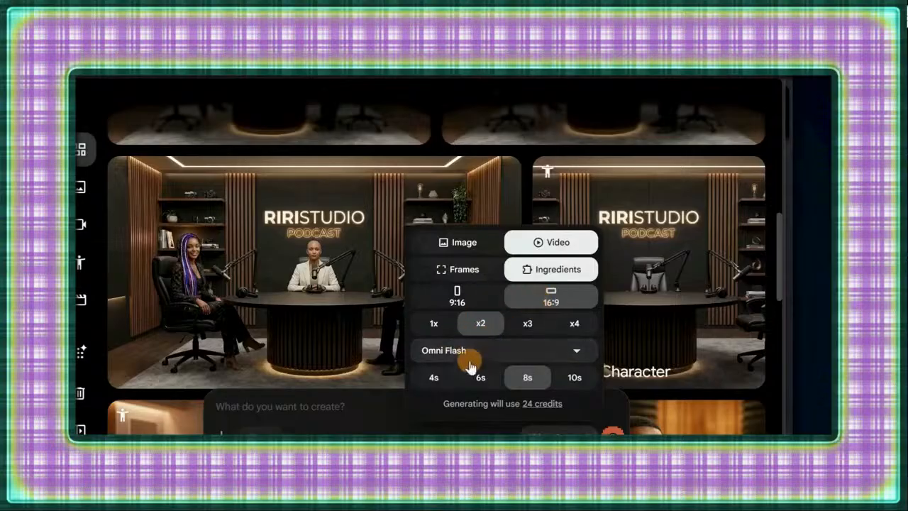
left_click(423, 330)
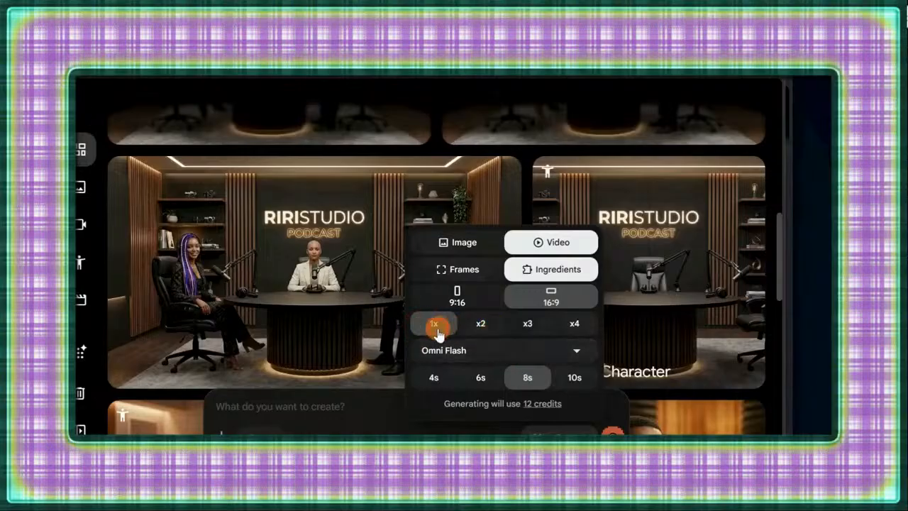
- Select Omni Flash as the video model, set the clip duration to 10s, and close the generation settings
left_click(578, 353)
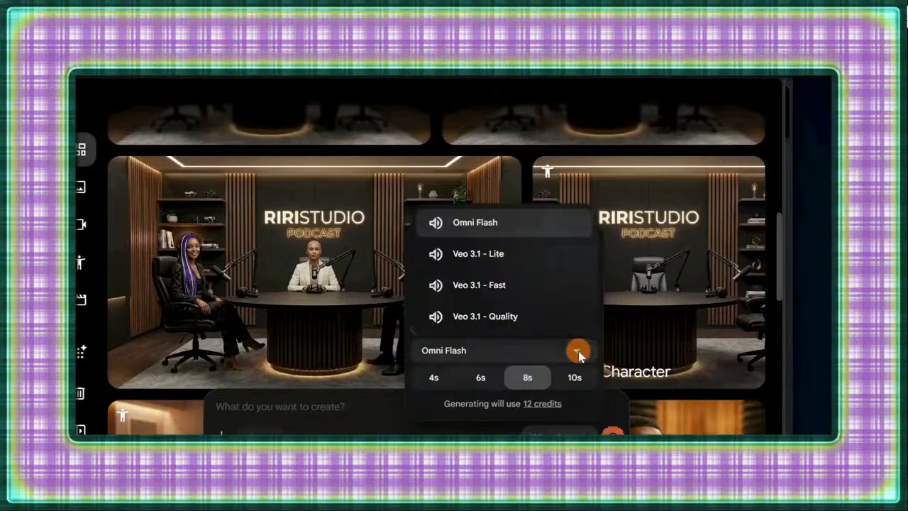
left_click(459, 224)
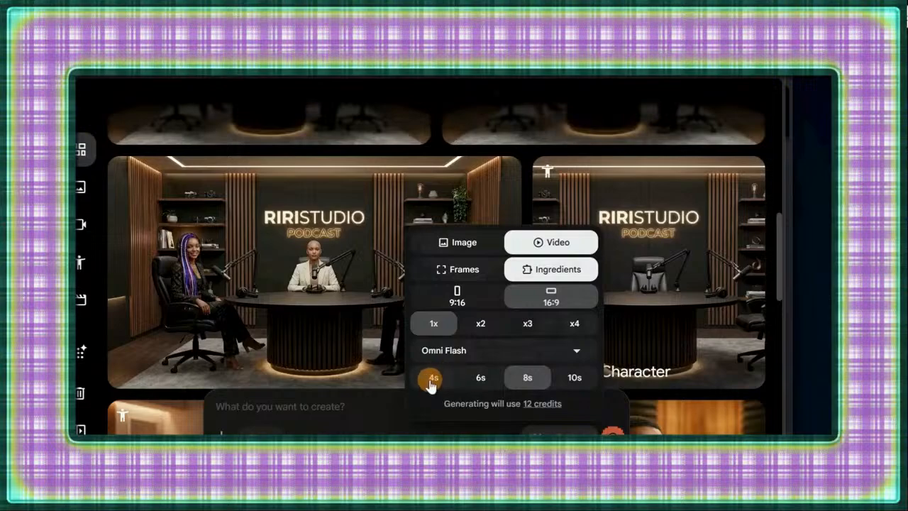
left_click(576, 380)
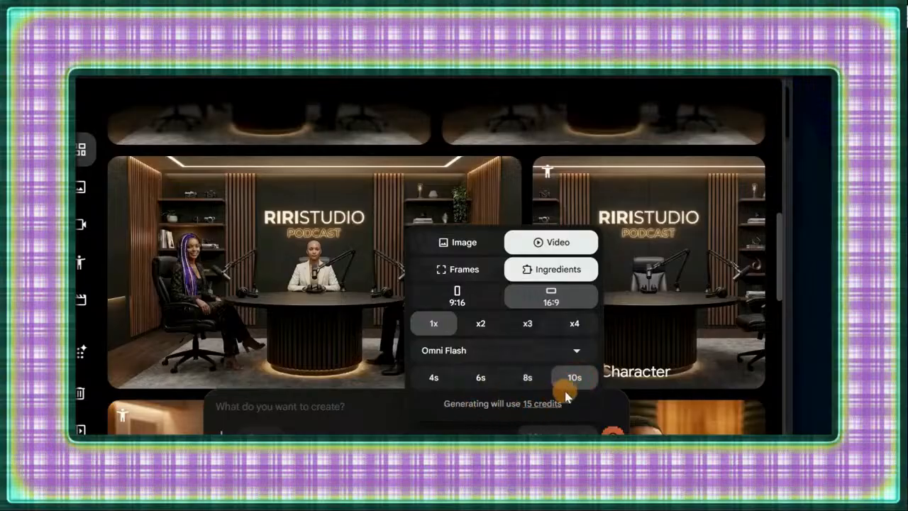
left_click(427, 430)
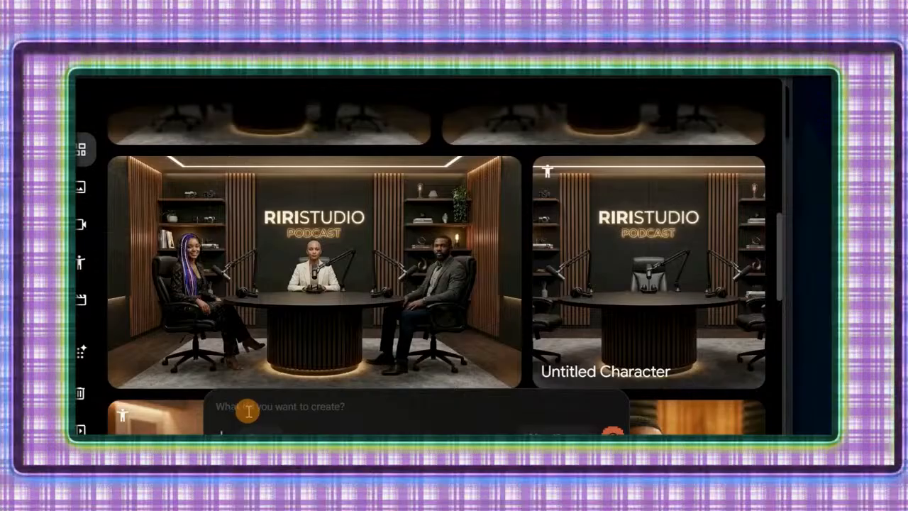
- Paste the full video prompt starting with "Start Frame: Image 1 — Wide Master Shot" into the creation prompt
key("ctrl+v")
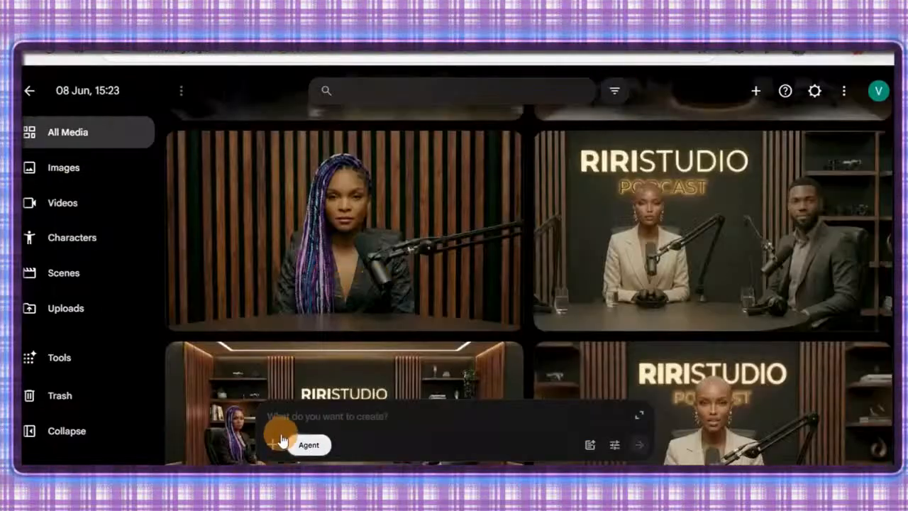
right_click(283, 418)
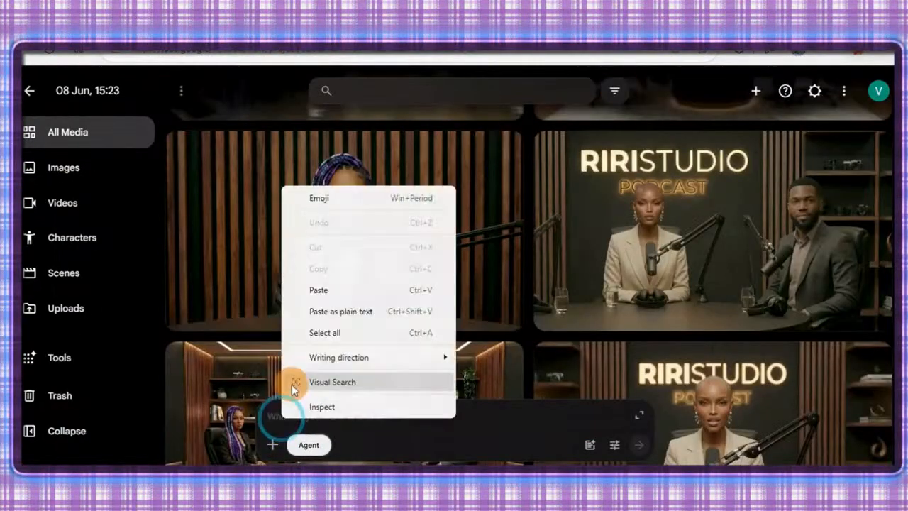
left_click(322, 306)
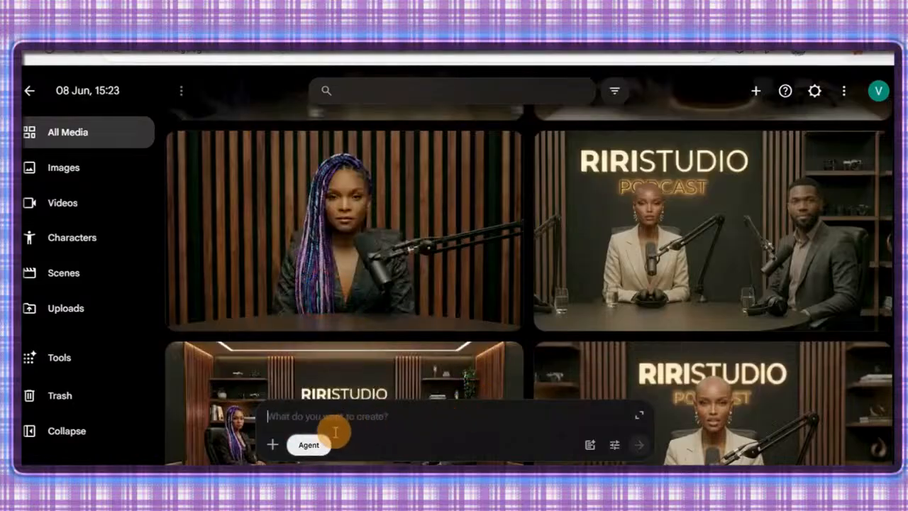
key("ctrl+v")
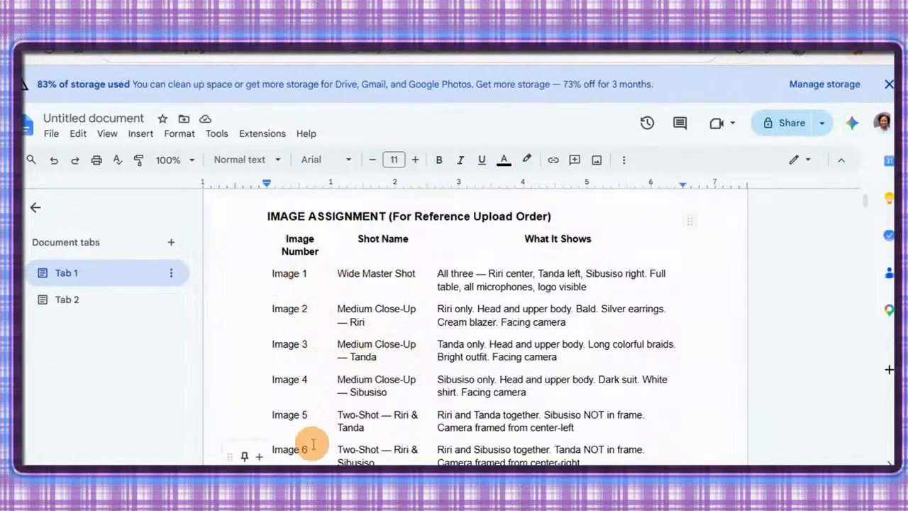
- Review the image assignments and reference image order in the Google Docs script, and return to Google Flow to generate the video
scroll(313, 444, "down", 1)
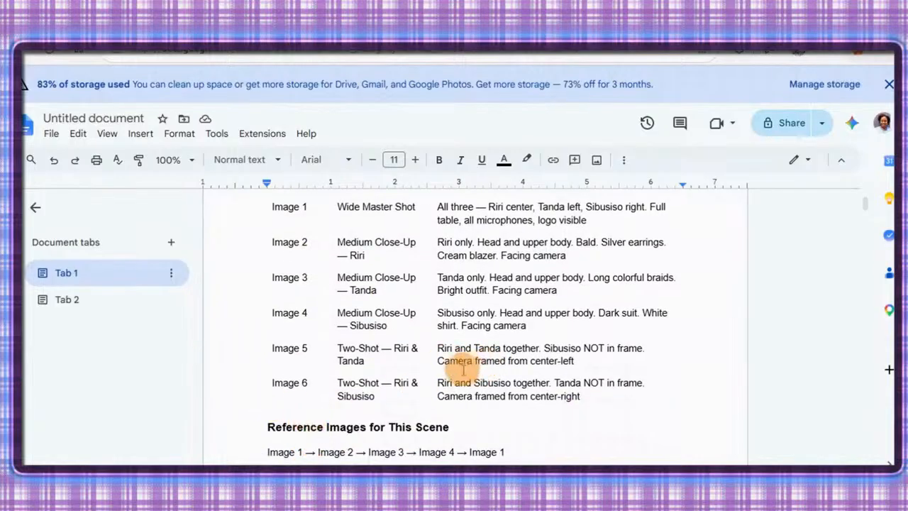
scroll(457, 369, "down", 2)
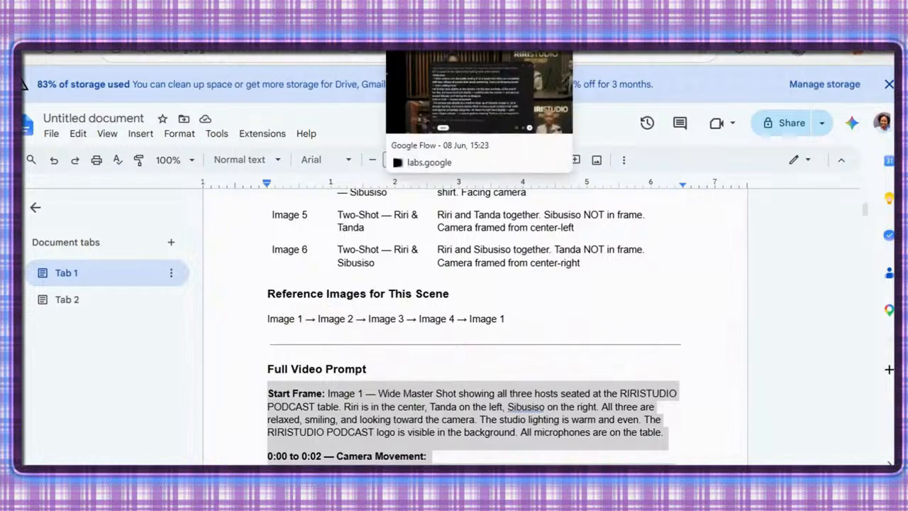
left_click(472, 57)
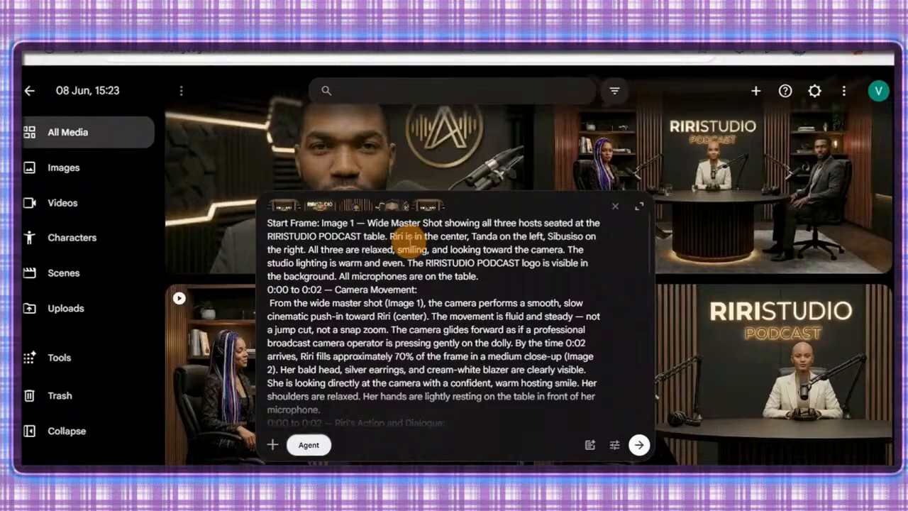
left_click(634, 443)
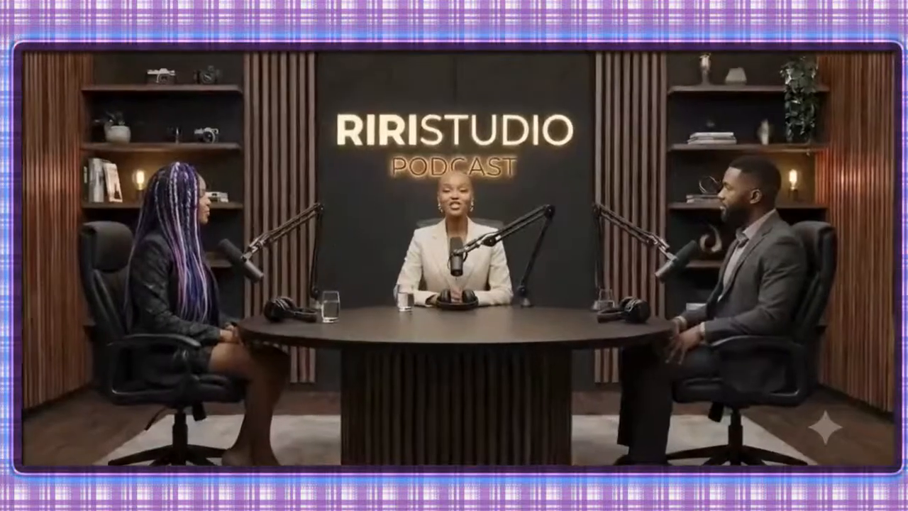